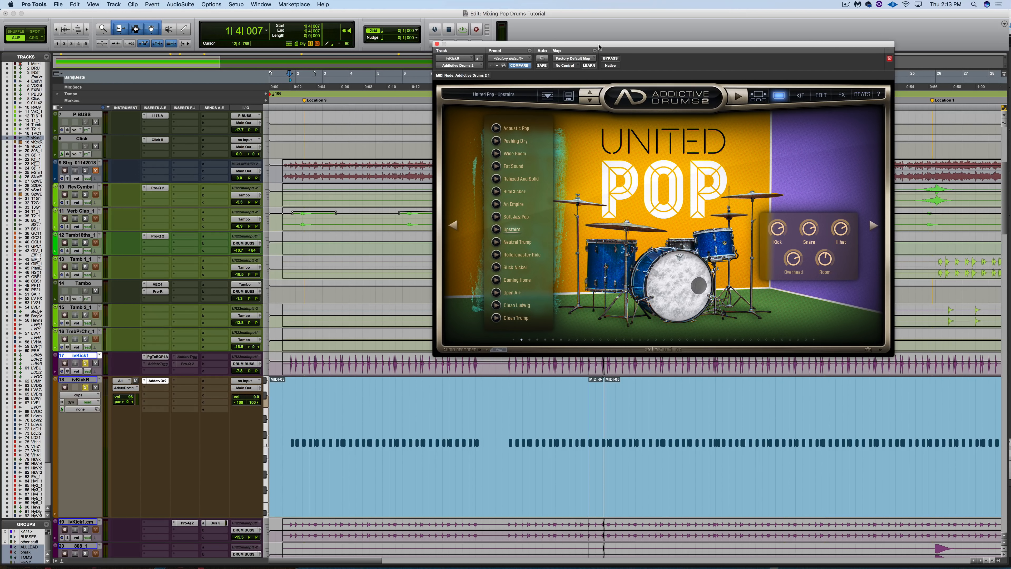
Switch the ivKick1 track's display to its audio waveform.
{"action": "key", "text": "r"}
{"action": "key", "text": "r"}
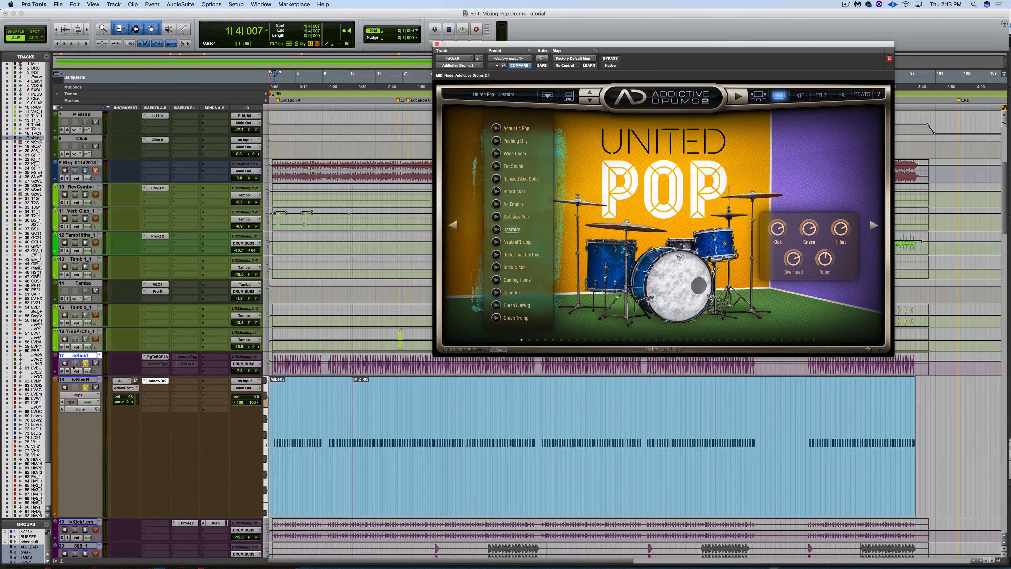
{"action": "left_click", "coordinate": [76, 372]}
{"action": "left_click", "coordinate": [80, 366]}
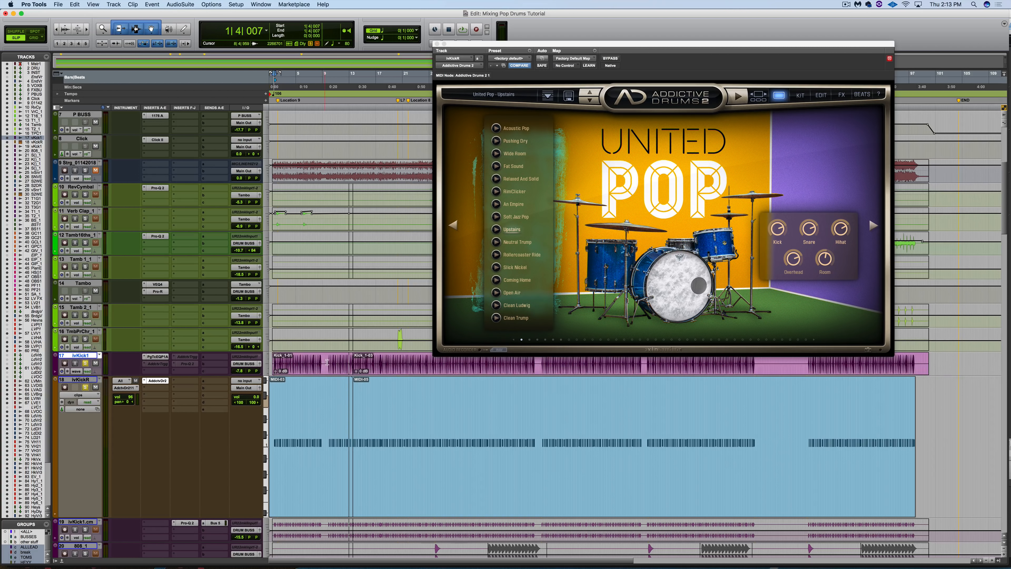
{"action": "left_click", "coordinate": [317, 370]}
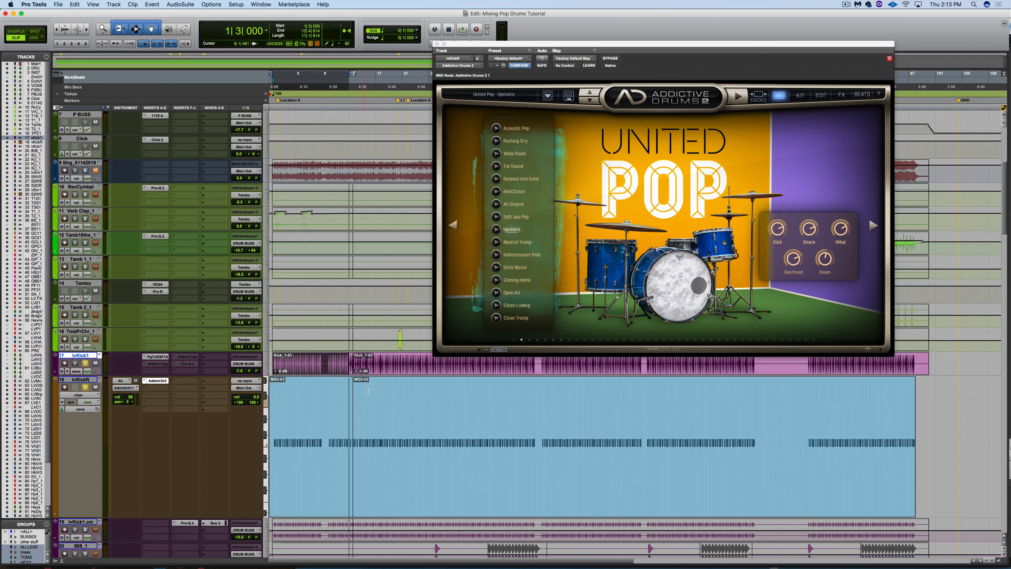
Select the opening section of the ivKickR MIDI part and compare its notes with the kick waveform above.
{"action": "left_click_drag", "start_coordinate": [308, 409], "coordinate": [368, 408]}
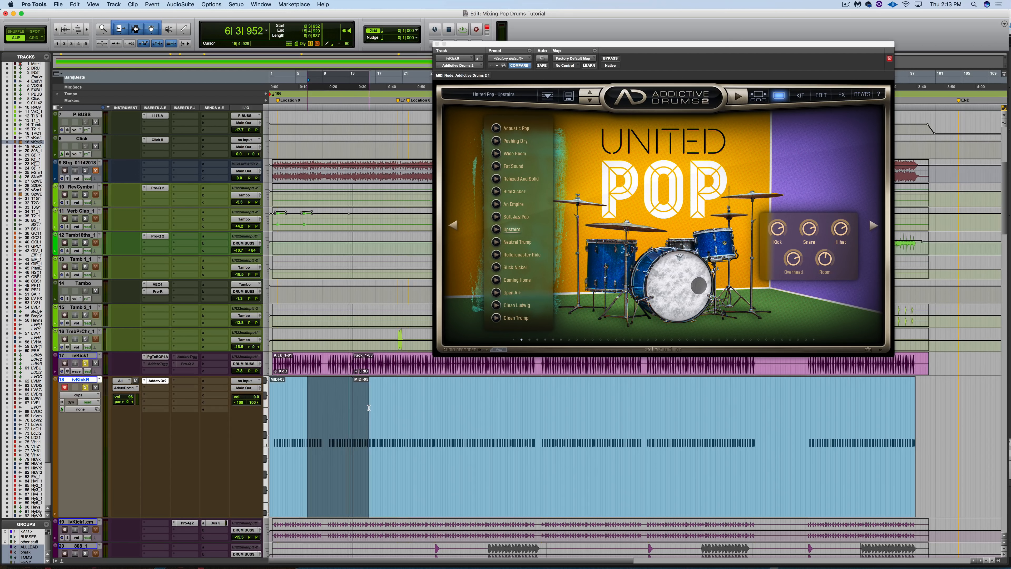
{"action": "left_click_drag", "start_coordinate": [274, 409], "coordinate": [324, 408]}
{"action": "key", "text": "t"}
{"action": "key", "text": "t"}
{"action": "key", "text": "t"}
{"action": "key", "text": "t"}
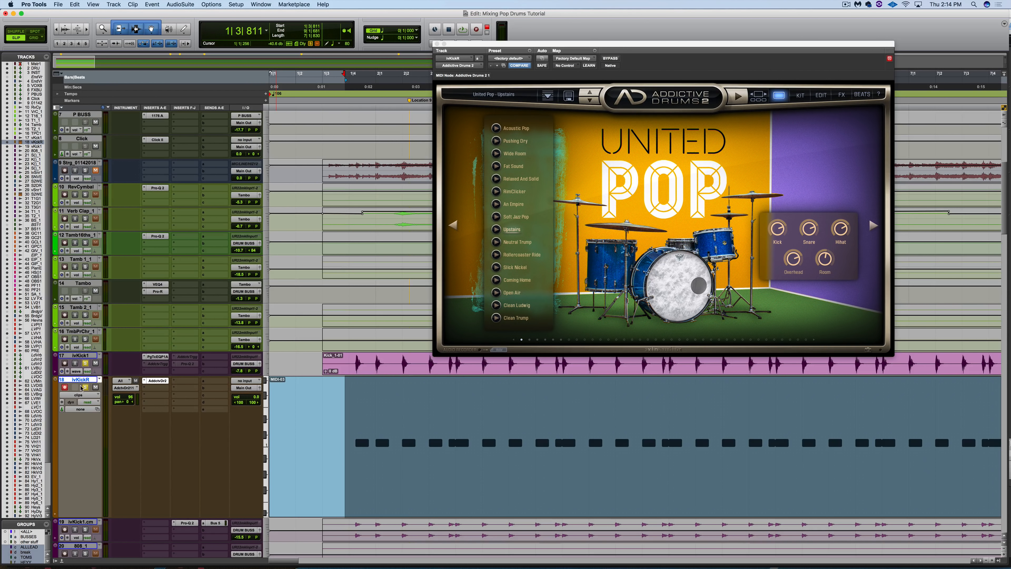
Play back the original ivKick1 audio from just before its first hit.
{"action": "left_click", "coordinate": [352, 356]}
{"action": "key", "text": "space"}
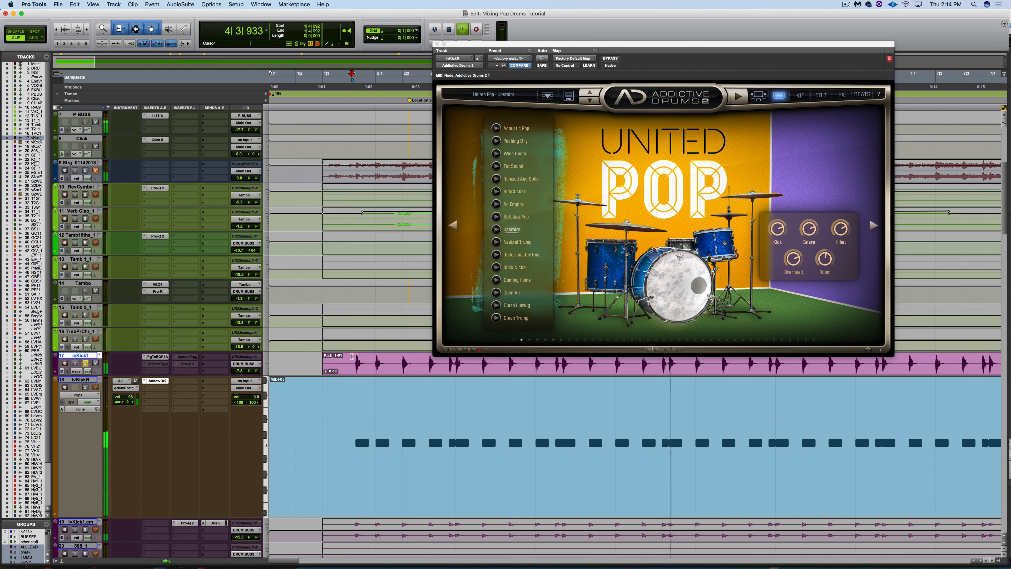
{"action": "key", "text": "space"}
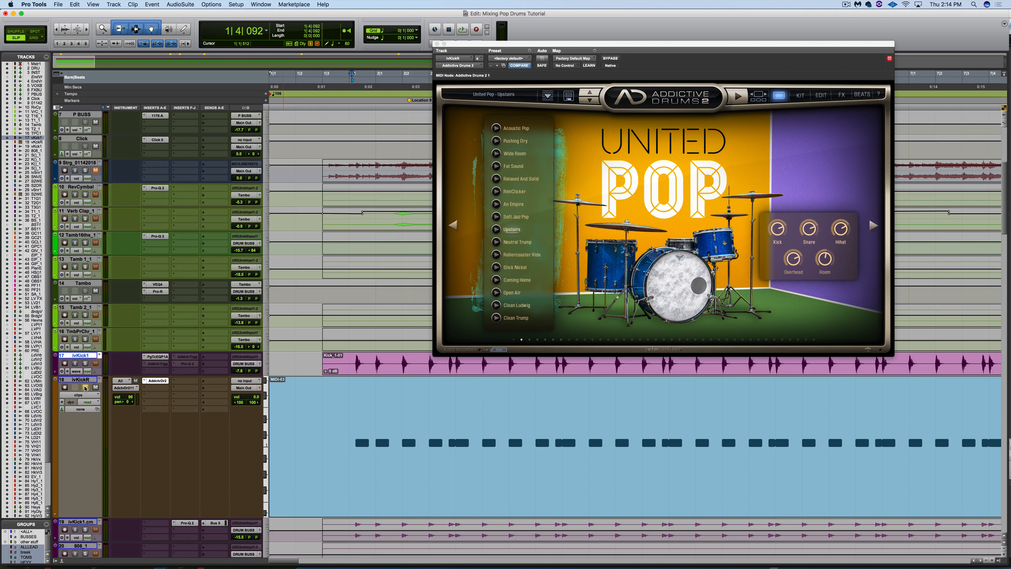
Play the ivKickR replacement part from just before its first note, toggling the solo on ivKick1 to compare the kicks.
{"action": "left_click", "coordinate": [349, 396]}
{"action": "key", "text": "space"}
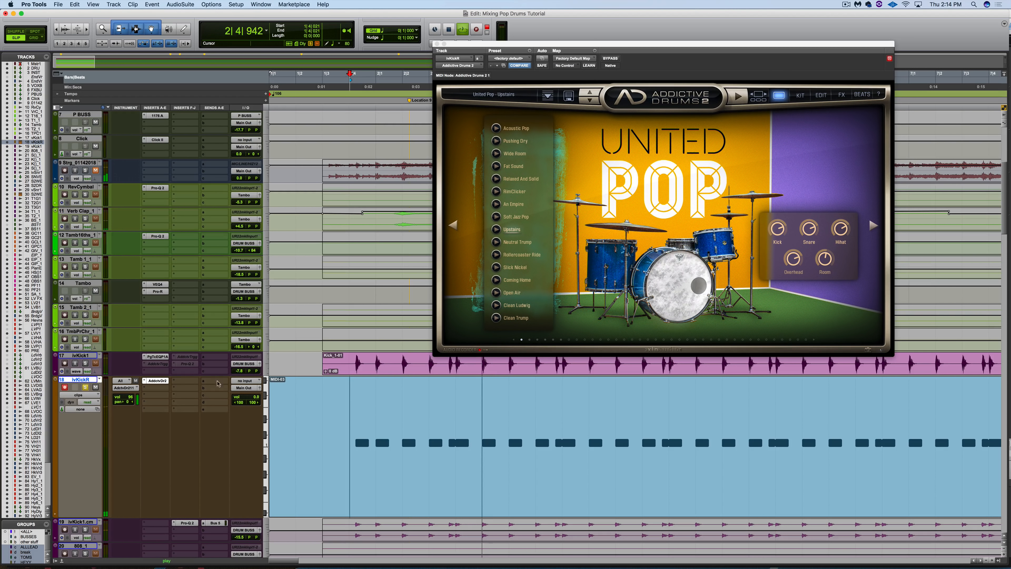
{"action": "left_click", "coordinate": [85, 363]}
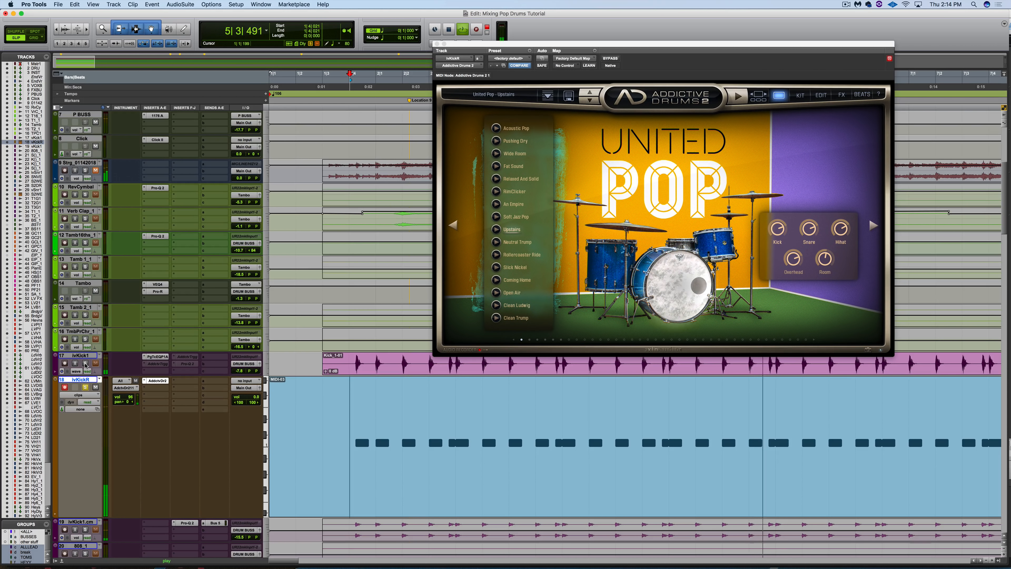
{"action": "key", "text": "space"}
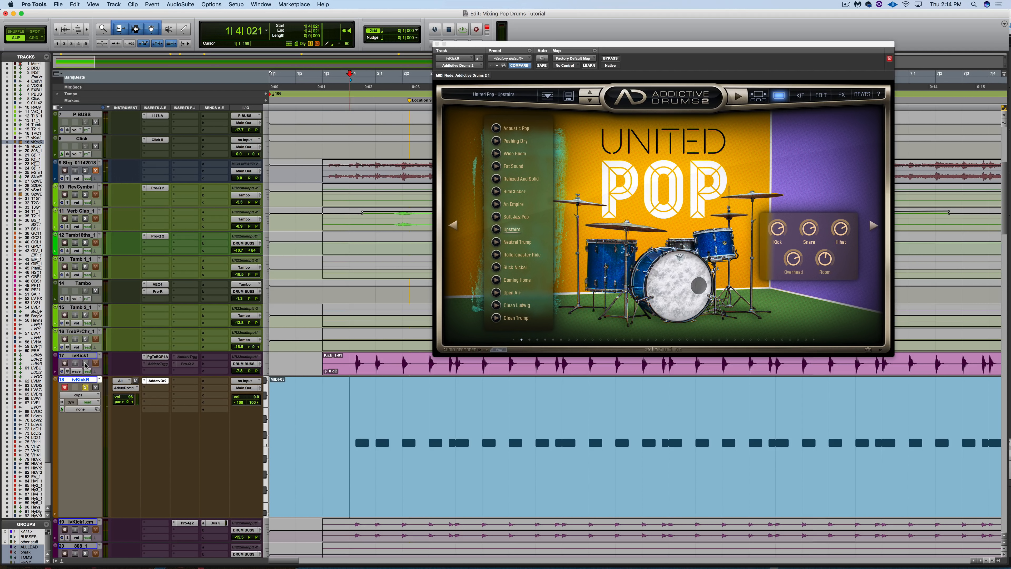
Clear the solos on the two kick tracks and mute ivKickR.
{"action": "left_click", "coordinate": [86, 364]}
{"action": "left_click", "coordinate": [85, 387]}
{"action": "left_click", "coordinate": [85, 387]}
{"action": "left_click", "coordinate": [95, 387]}
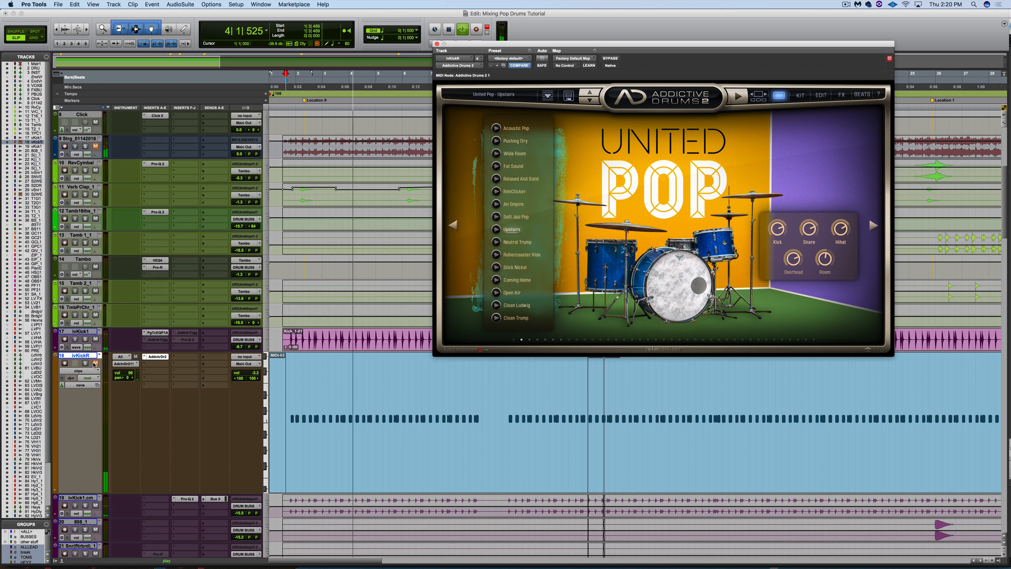
Unmute ivKickR during playback and audition the An Empire, Relaxed And Solid and Slick Nickel kit presets.
{"action": "left_click", "coordinate": [96, 363]}
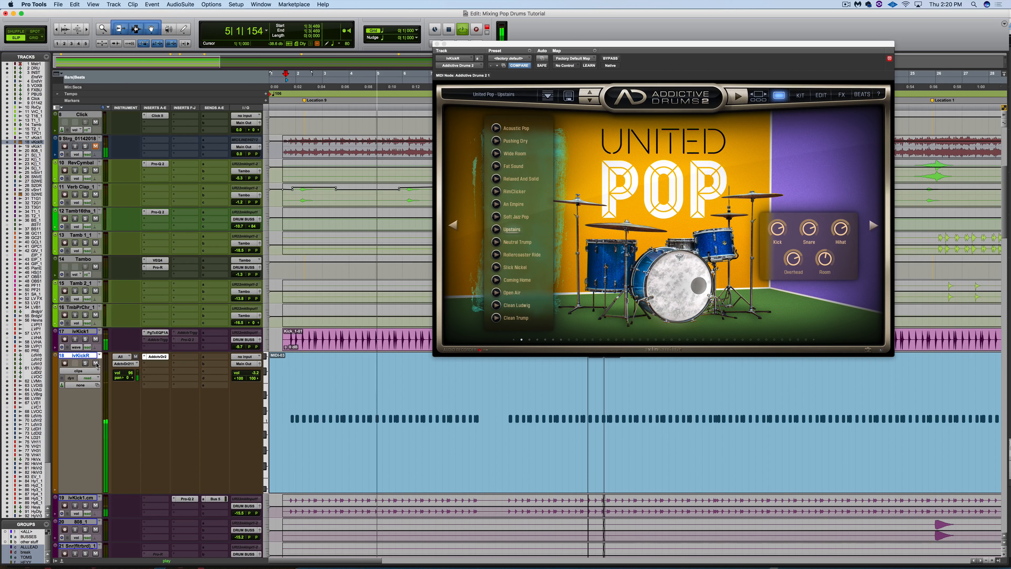
{"action": "left_click", "coordinate": [517, 204]}
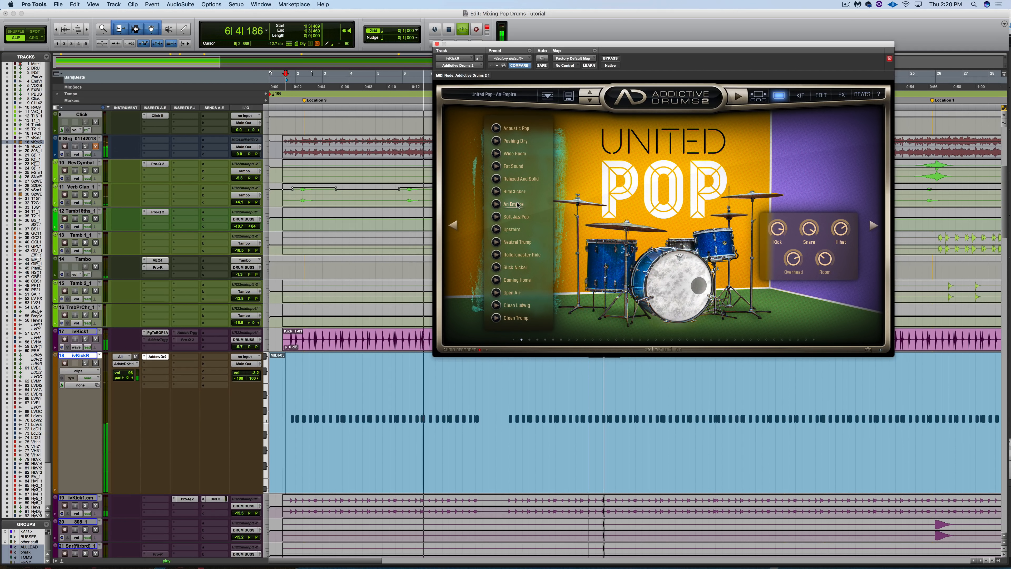
{"action": "left_click", "coordinate": [517, 179]}
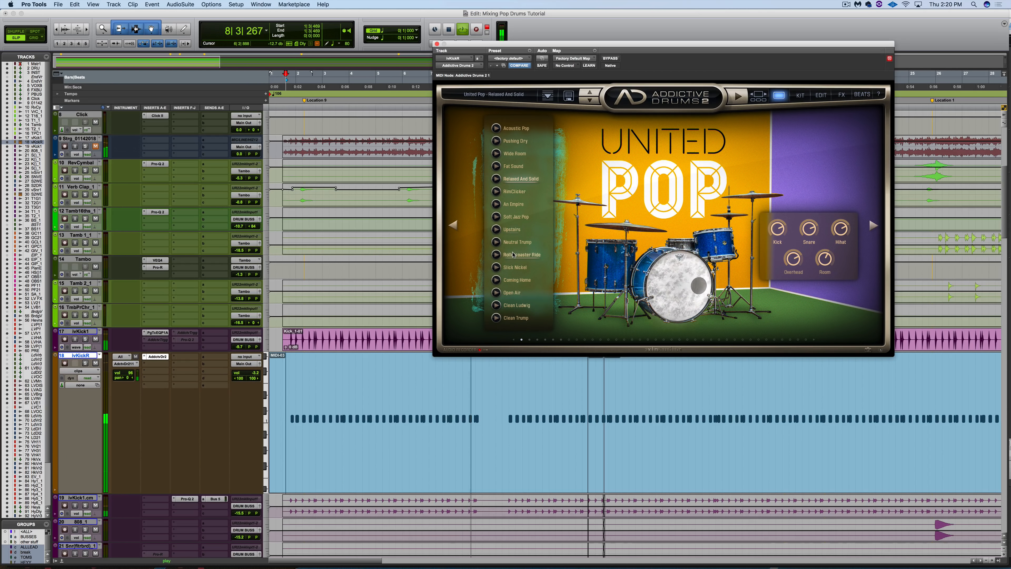
{"action": "left_click", "coordinate": [512, 267]}
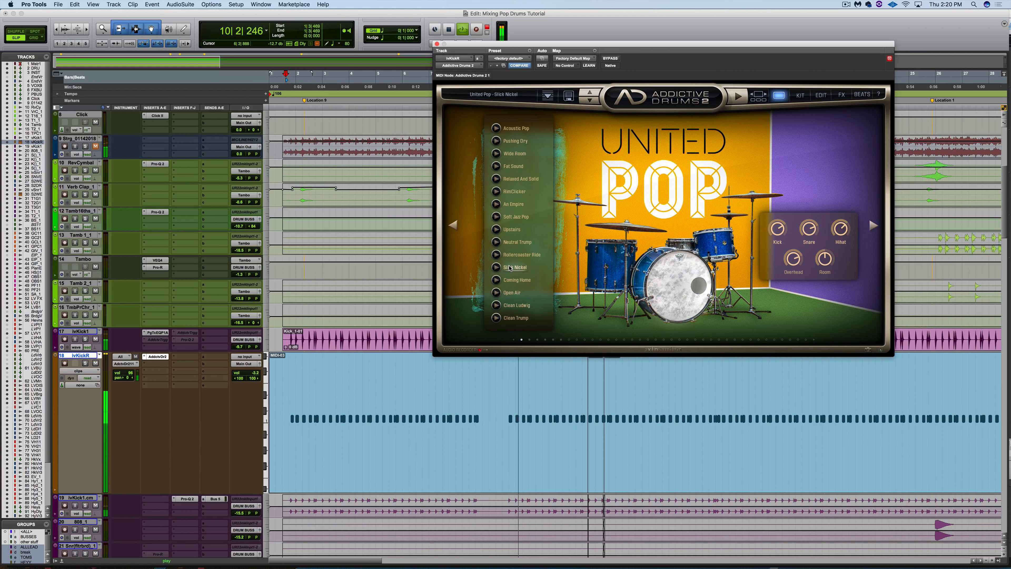
Audition the Pushing Dry and Acoustic Pop presets while rebalancing the ivKickR volume, ending at -3.9 dB.
{"action": "left_click_drag", "start_coordinate": [245, 373], "coordinate": [251, 378]}
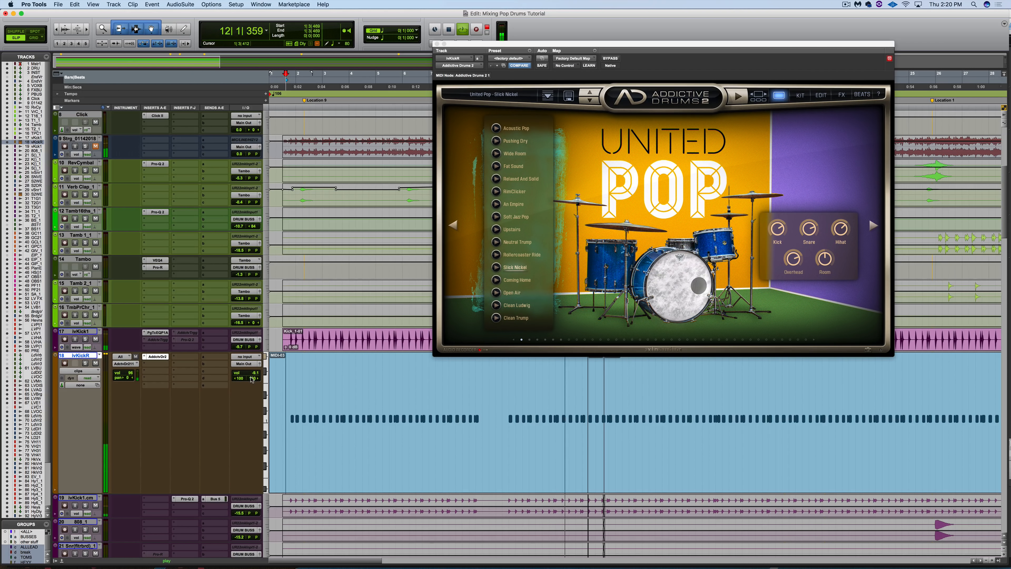
{"action": "left_click", "coordinate": [519, 140]}
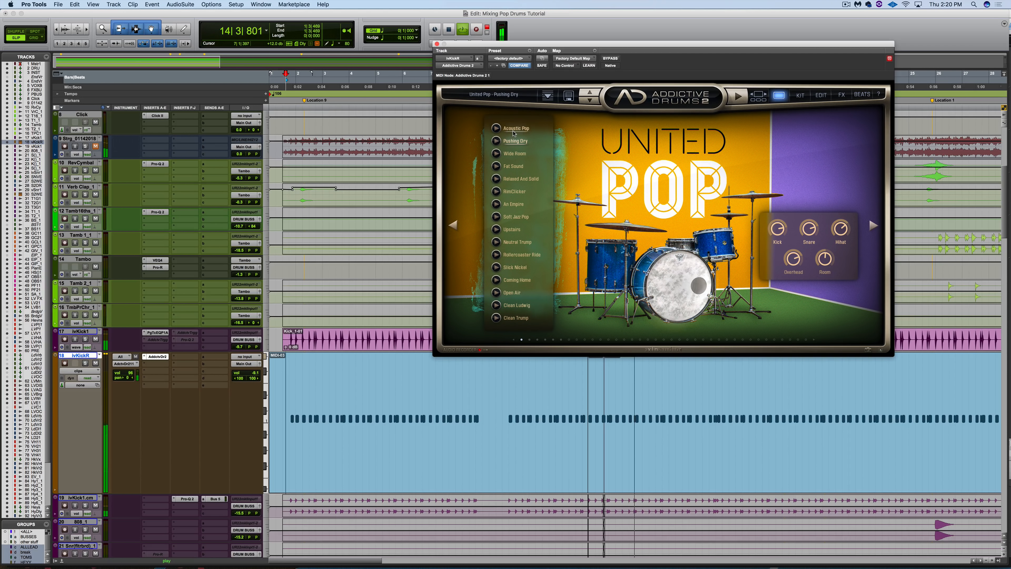
{"action": "left_click", "coordinate": [515, 131]}
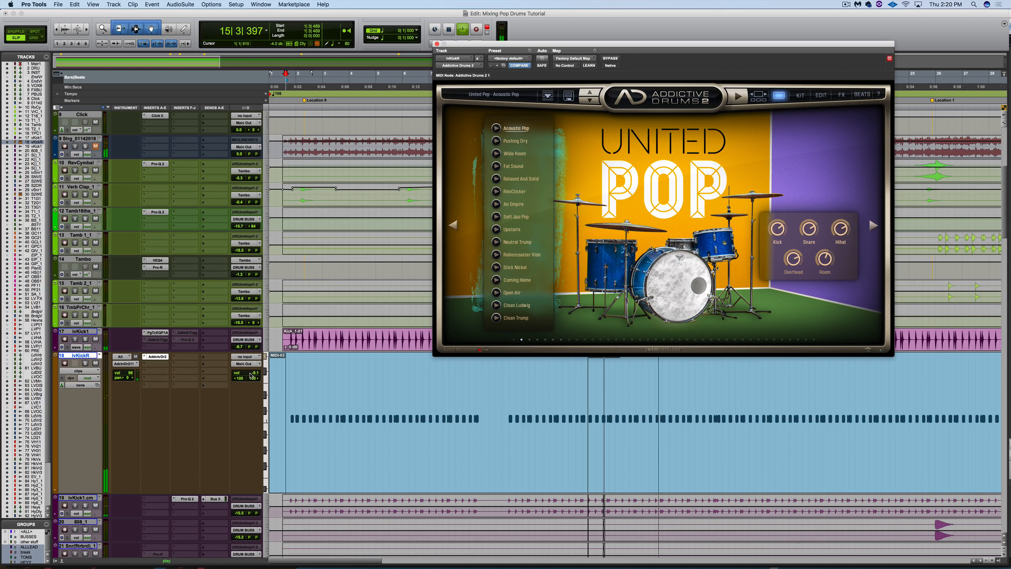
{"action": "left_click_drag", "start_coordinate": [250, 376], "coordinate": [252, 371]}
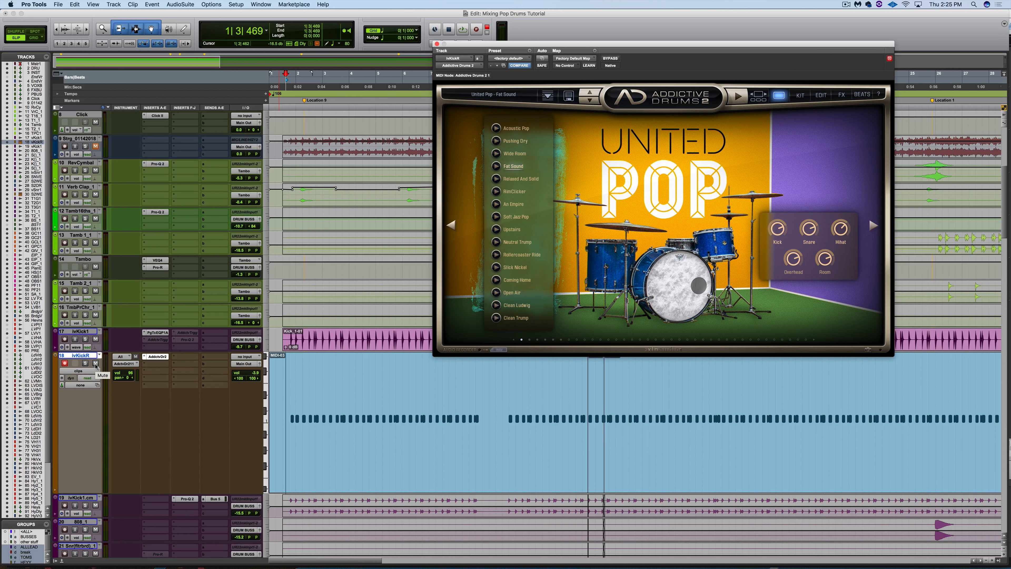
Try the Soft Jazz Pop and Neutral Trump presets on ivKickR and load the Slick Nickel preset.
{"action": "left_click", "coordinate": [95, 365]}
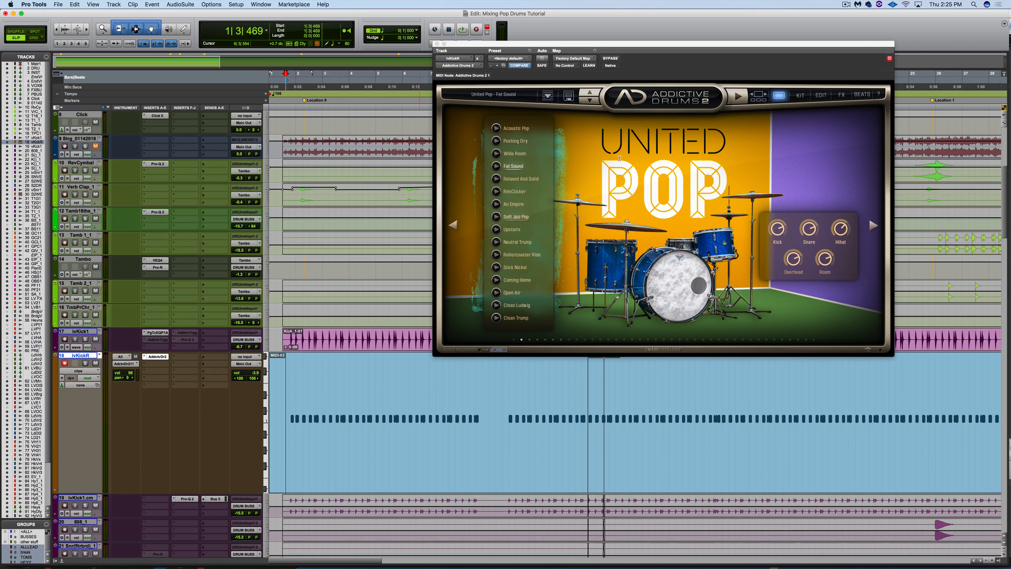
{"action": "left_click", "coordinate": [516, 217]}
{"action": "left_click", "coordinate": [515, 243]}
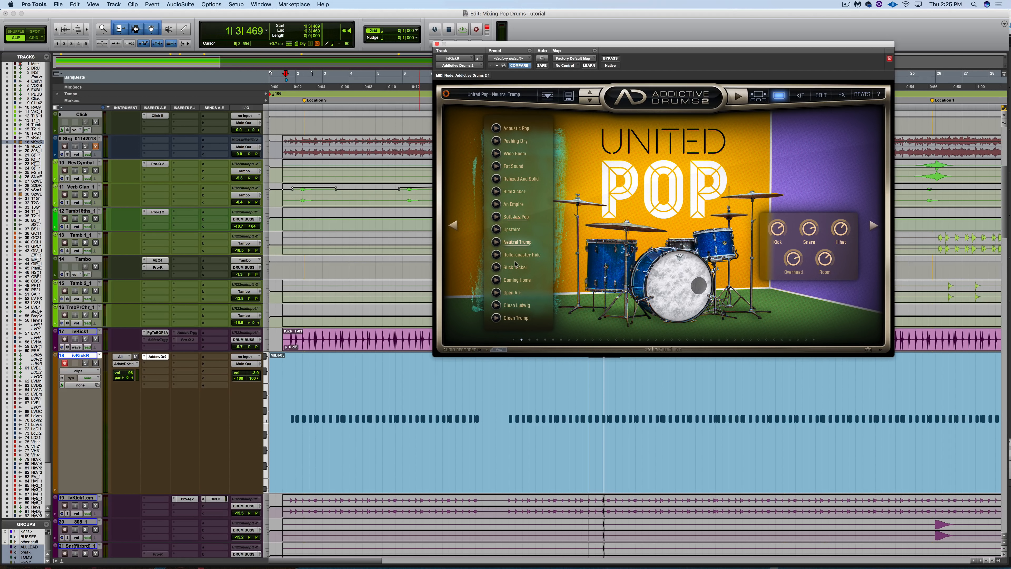
{"action": "left_click", "coordinate": [515, 267]}
Review the drum plug-in's kit, effects and edit pages, and enable and adjust the snare's pitch control.
{"action": "left_click", "coordinate": [801, 96]}
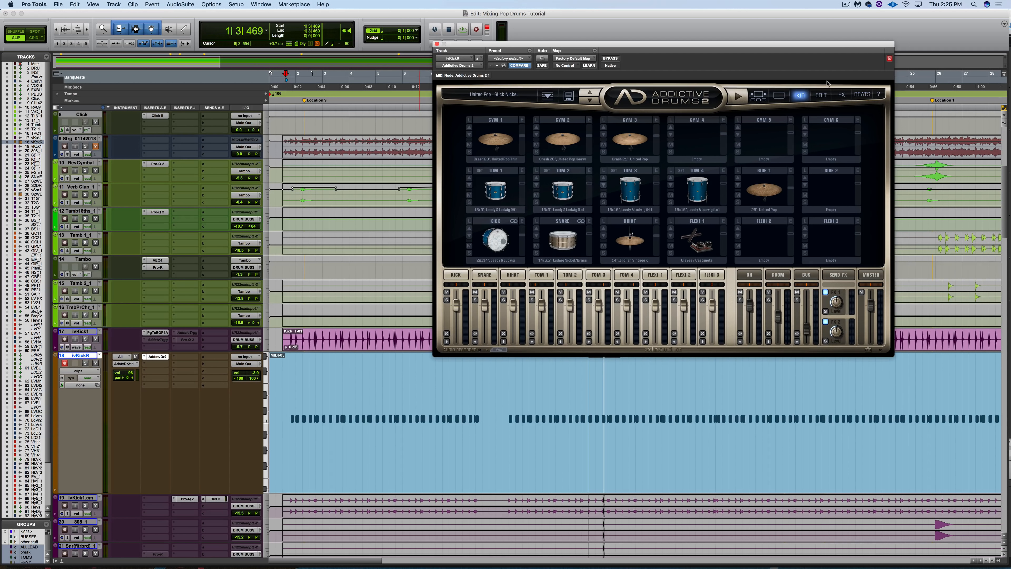
{"action": "left_click", "coordinate": [820, 96]}
{"action": "left_click", "coordinate": [841, 95]}
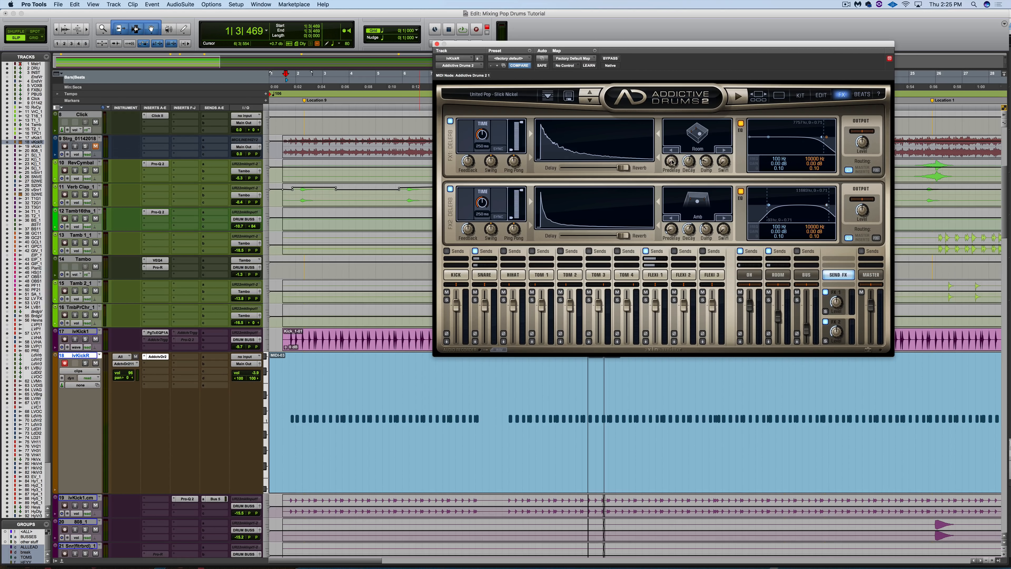
{"action": "left_click", "coordinate": [821, 95]}
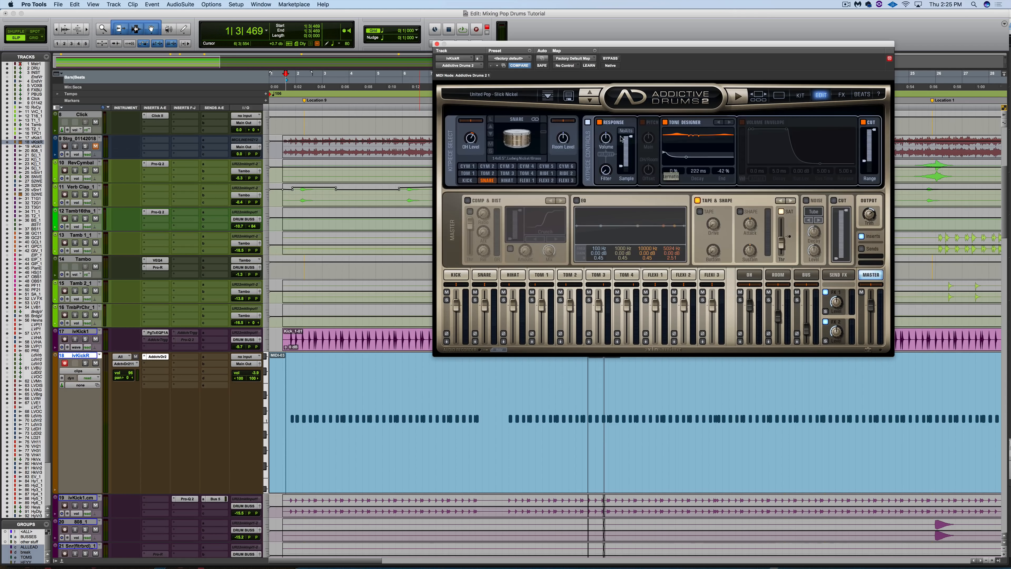
{"action": "left_click", "coordinate": [643, 122]}
{"action": "mouse_move", "coordinate": [649, 140]}
{"action": "left_mouse_down"}
{"action": "mouse_move", "coordinate": [646, 152]}
{"action": "mouse_move", "coordinate": [648, 138]}
{"action": "left_mouse_up"}
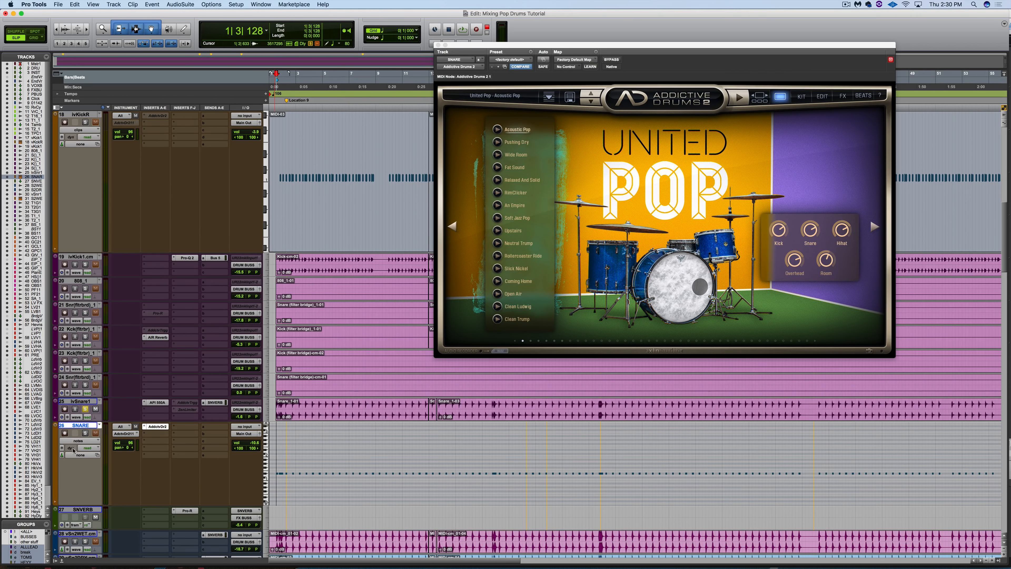
Select the SNARE instrument track, clear the solo on ivSnare1 and play the mix.
{"action": "left_click", "coordinate": [79, 402]}
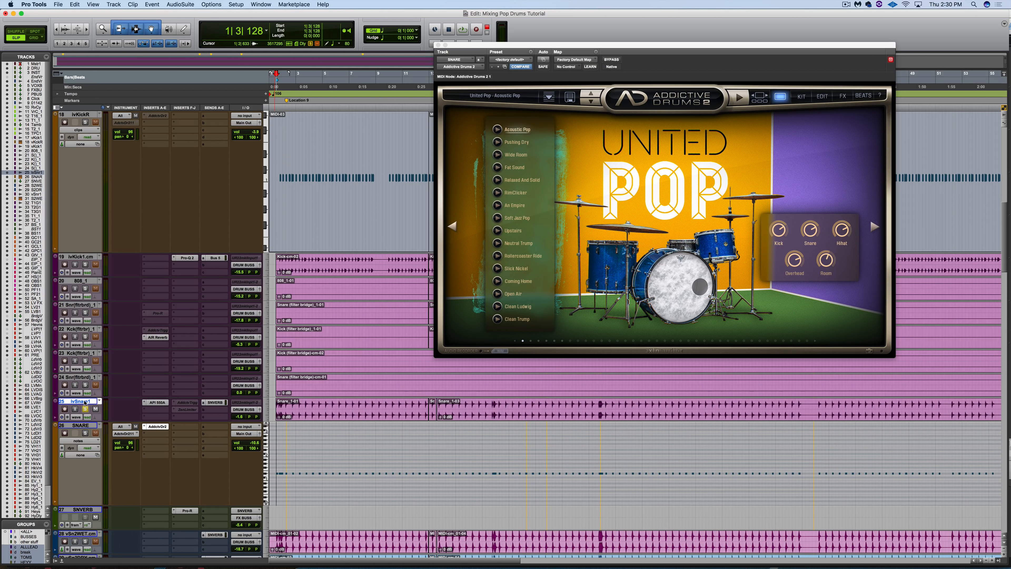
{"action": "left_click", "coordinate": [79, 425]}
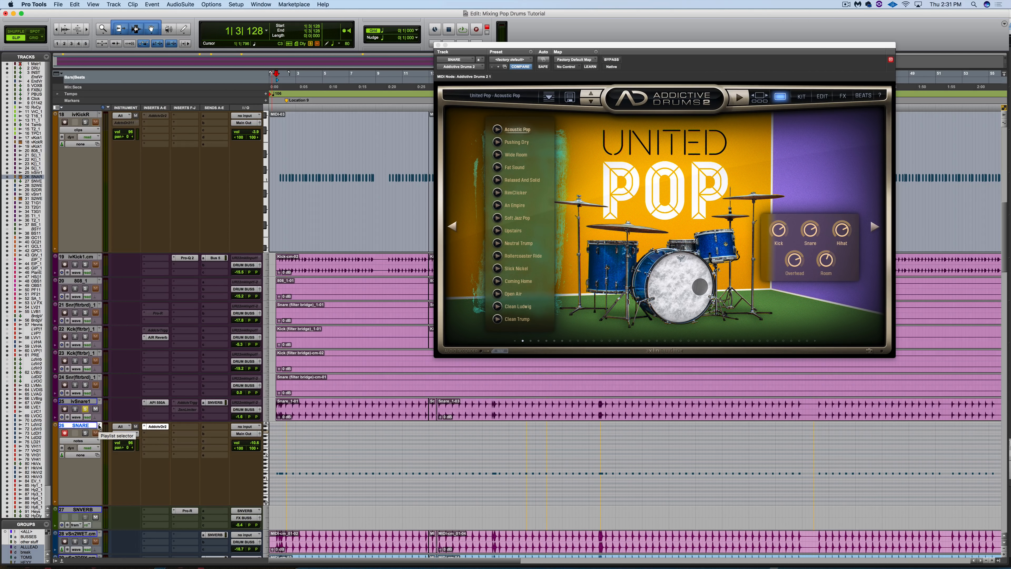
{"action": "left_click", "coordinate": [85, 410]}
{"action": "key", "text": "space"}
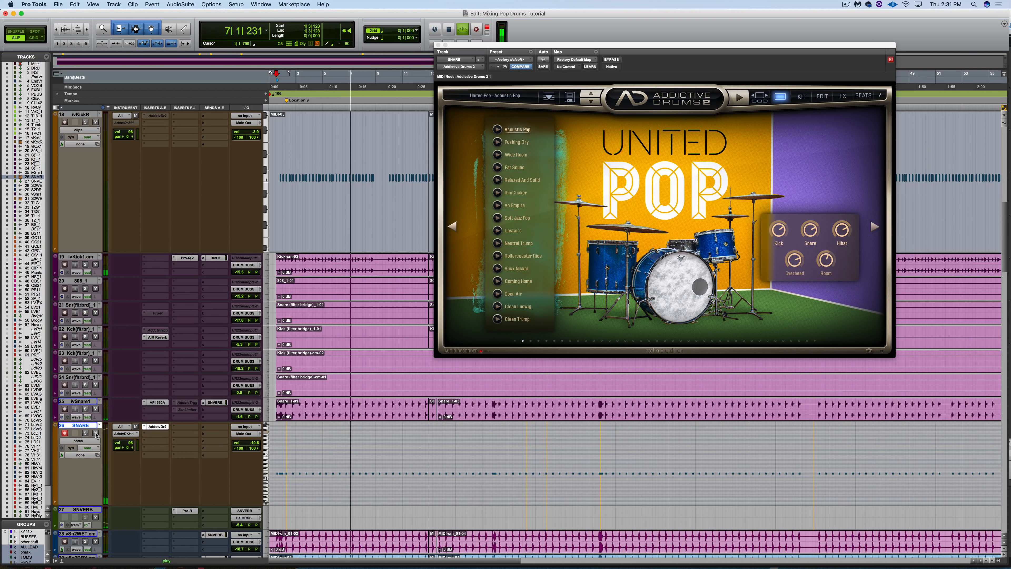
Solo the SNARE track and audition the Pushing Dry, Wide Room and Fat Sound presets during playback.
{"action": "left_click", "coordinate": [85, 433]}
{"action": "left_click", "coordinate": [517, 142]}
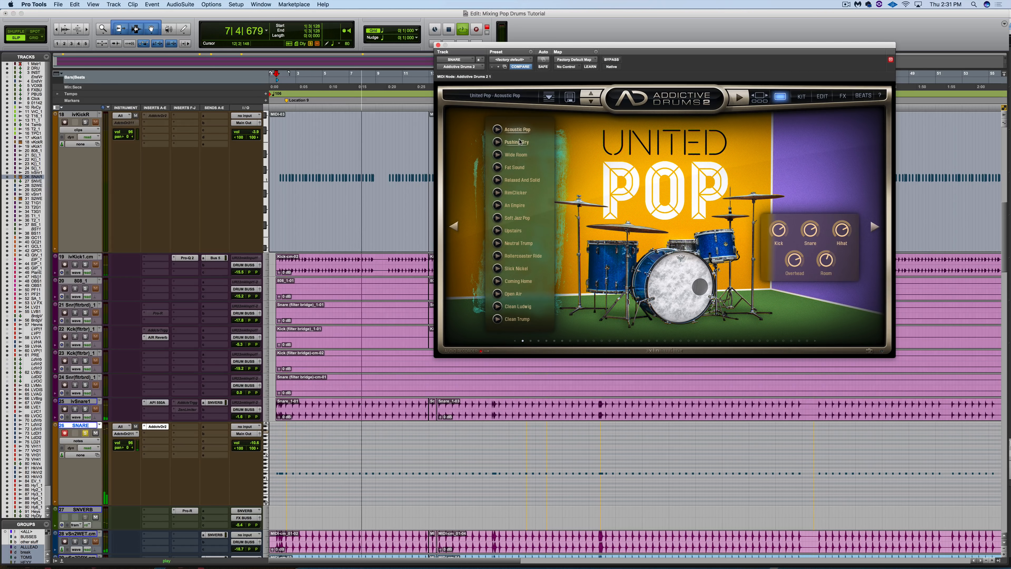
{"action": "left_click", "coordinate": [516, 154]}
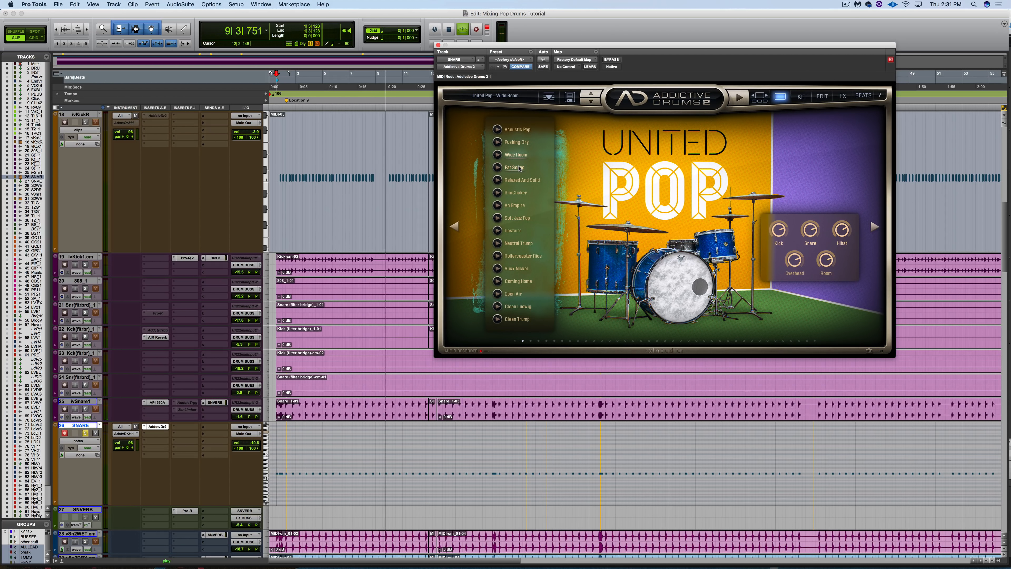
{"action": "left_click", "coordinate": [517, 167]}
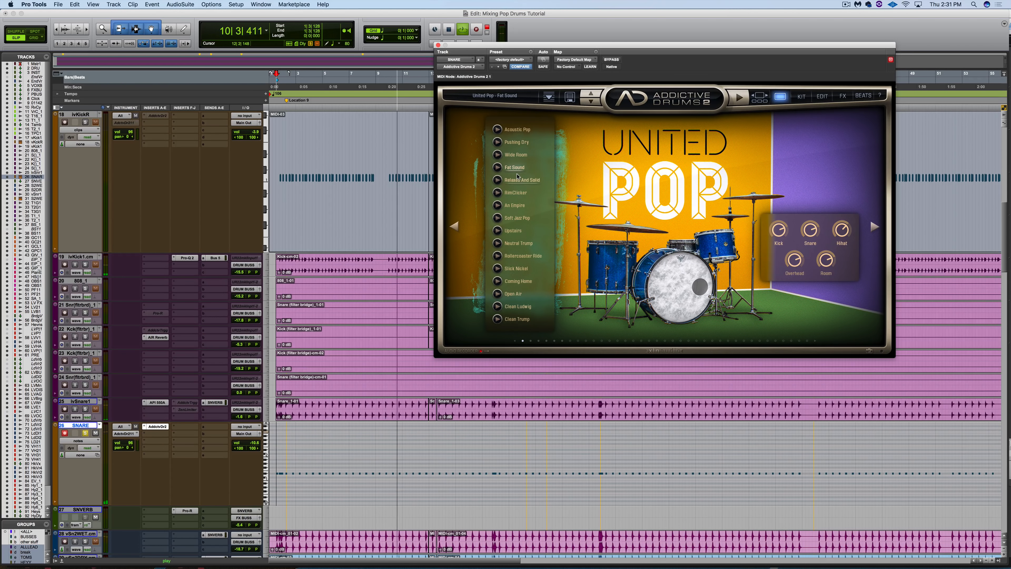
Load the Relaxed And Solid preset on the SNARE track and switch the track from soloed to muted.
{"action": "left_click", "coordinate": [85, 433]}
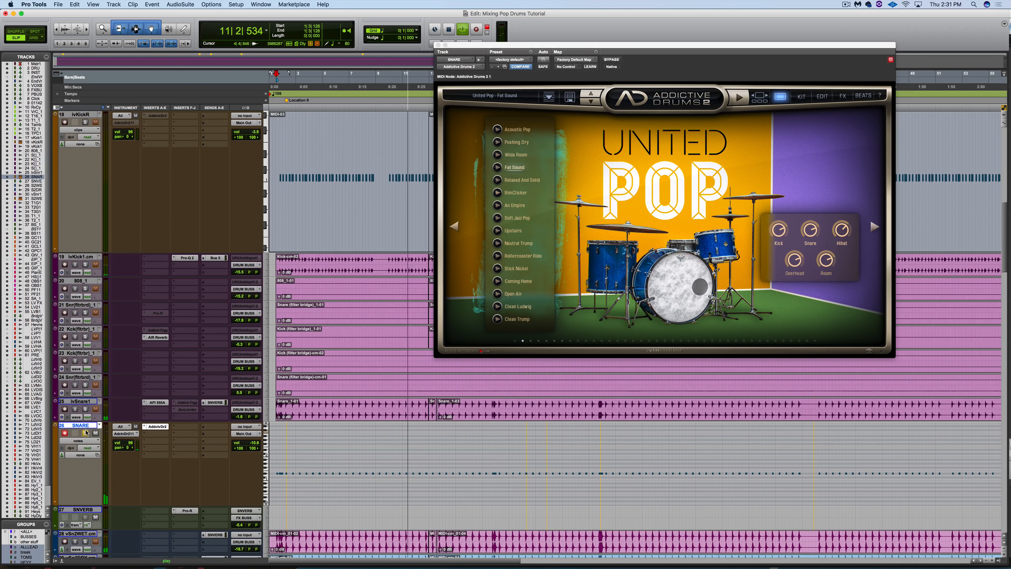
{"action": "left_click", "coordinate": [525, 180]}
{"action": "left_click", "coordinate": [525, 180]}
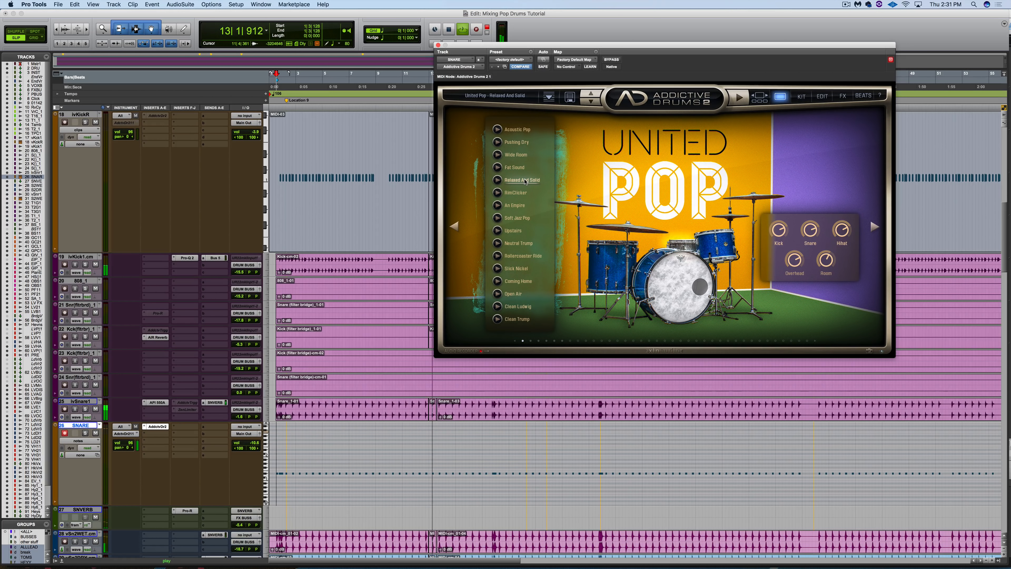
{"action": "left_click", "coordinate": [95, 433]}
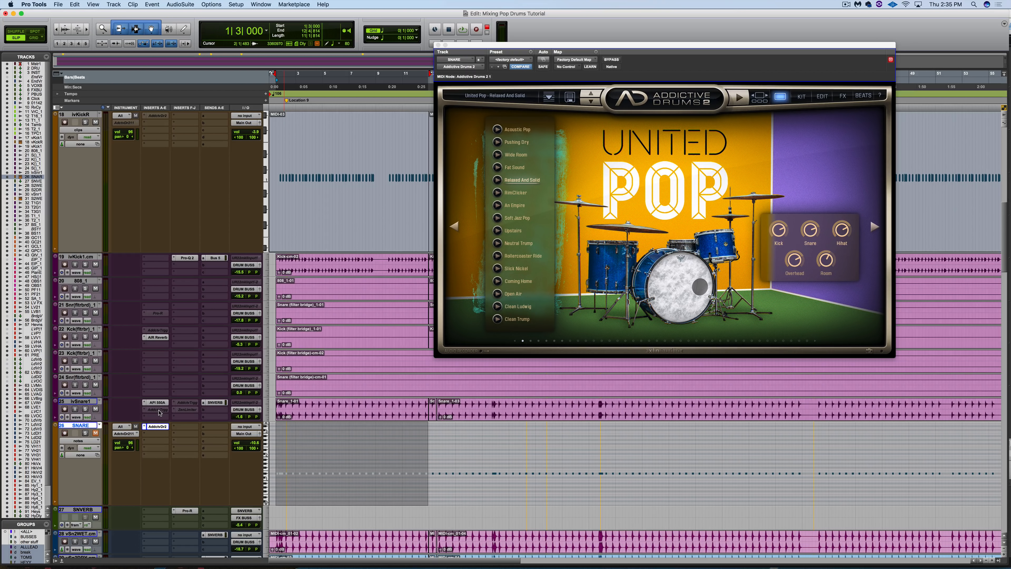
Deactivate the SNARE track's Addictive Drums 2 insert and activate the trigger insert on ivSnare1.
{"action": "left_click", "coordinate": [158, 429]}
{"action": "left_click", "coordinate": [158, 428]}
{"action": "left_click", "coordinate": [158, 429]}
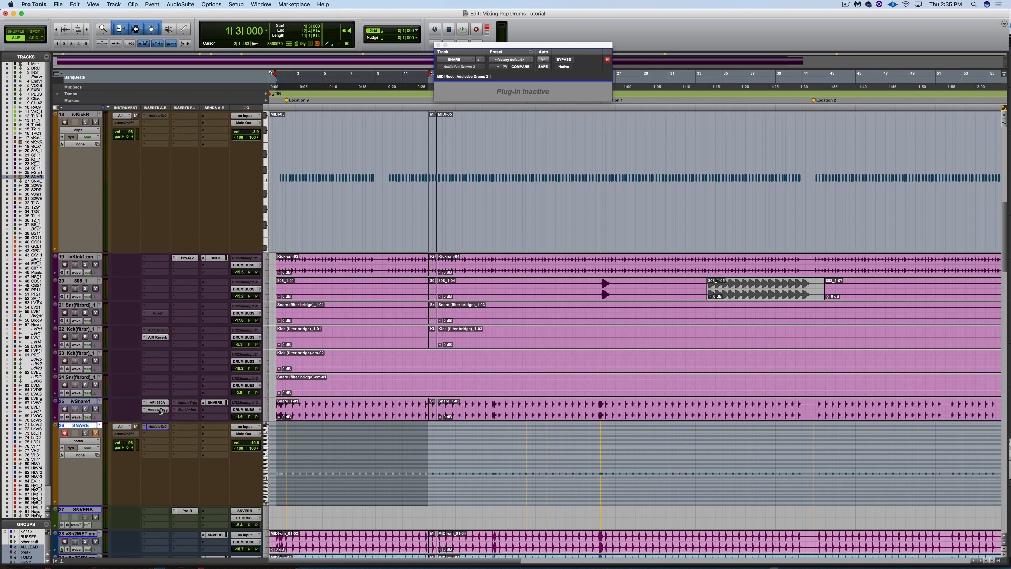
Open the Addictive Trigger insert on ivSnare1, solo the track and start playback.
{"action": "left_click", "coordinate": [159, 412]}
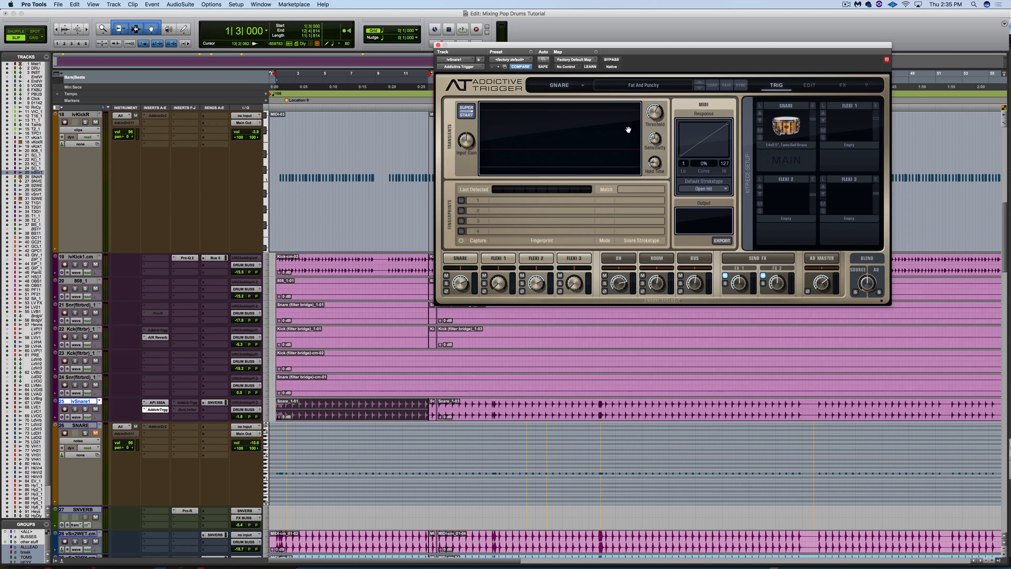
{"action": "left_click", "coordinate": [85, 409]}
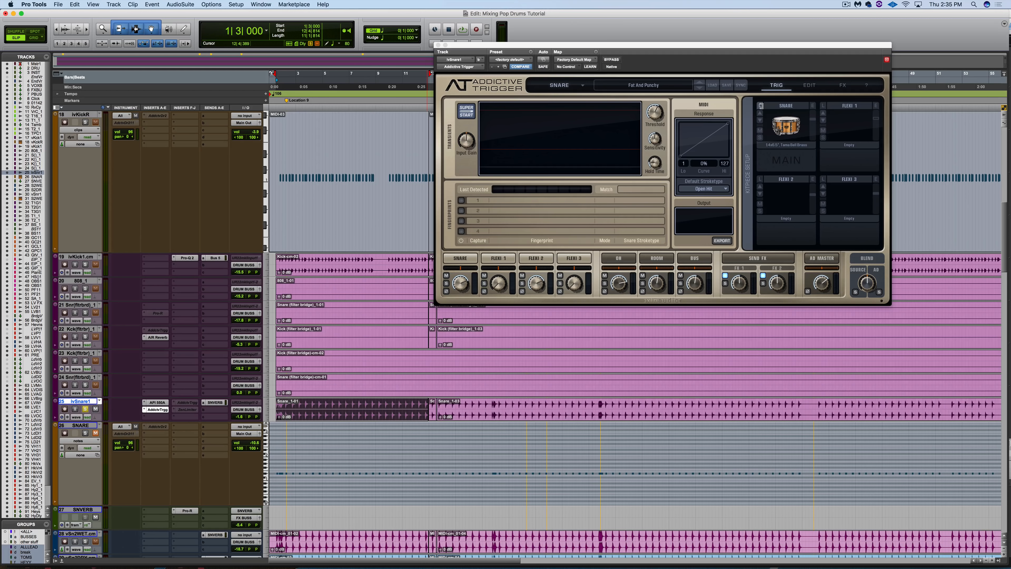
{"action": "key", "text": "space"}
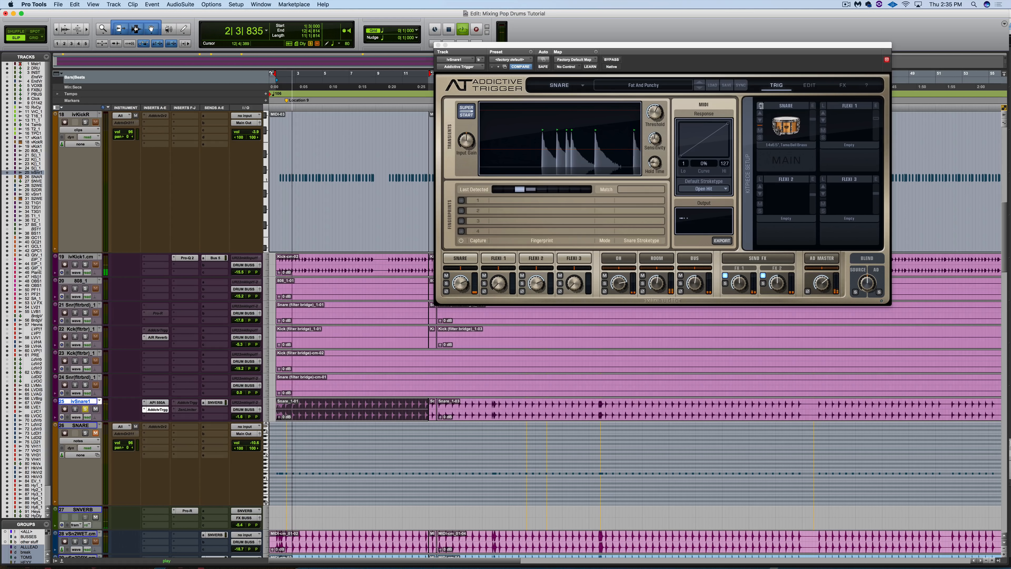
Cycle through alternative snare samples in the trigger's main SNARE slot during playback and adjust the source/AD blend.
{"action": "left_click", "coordinate": [761, 121]}
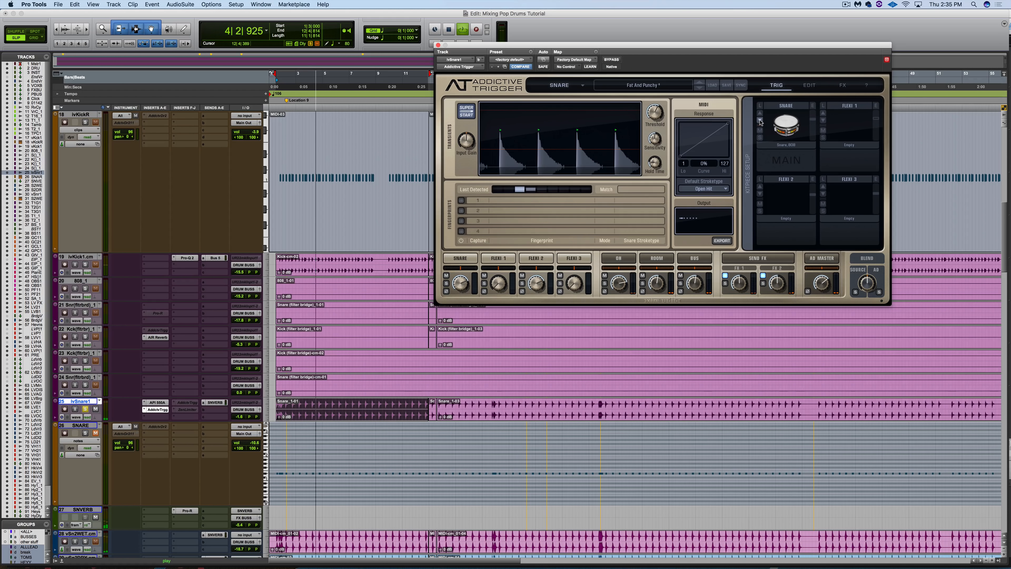
{"action": "left_click", "coordinate": [760, 121]}
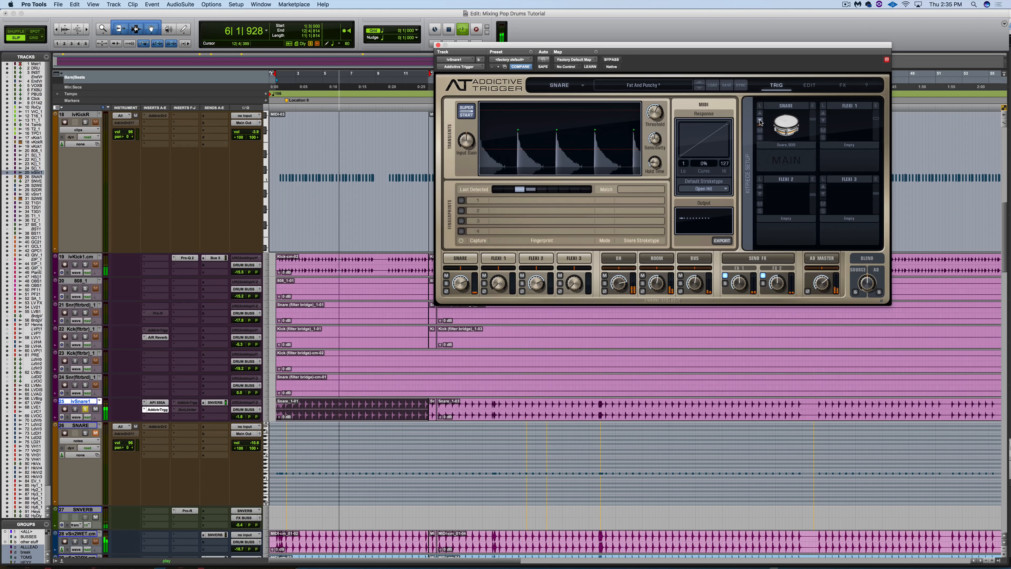
{"action": "left_click", "coordinate": [761, 120]}
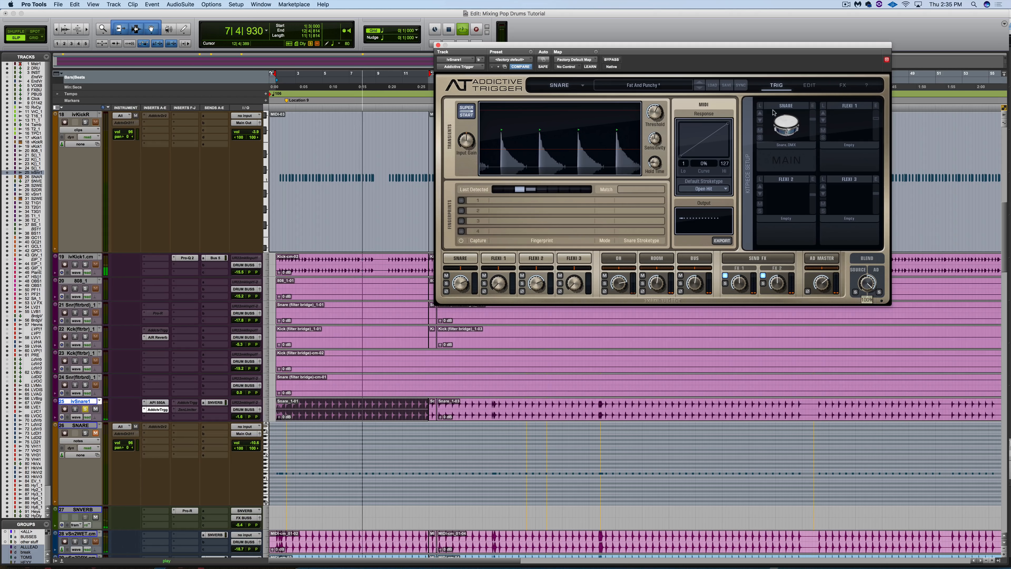
{"action": "left_click", "coordinate": [761, 120]}
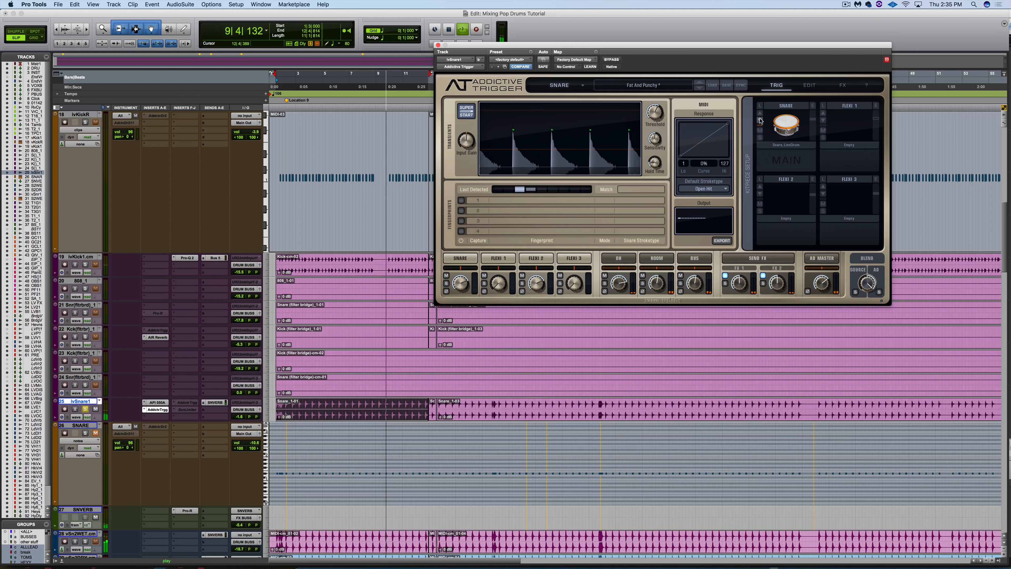
{"action": "left_click", "coordinate": [761, 121]}
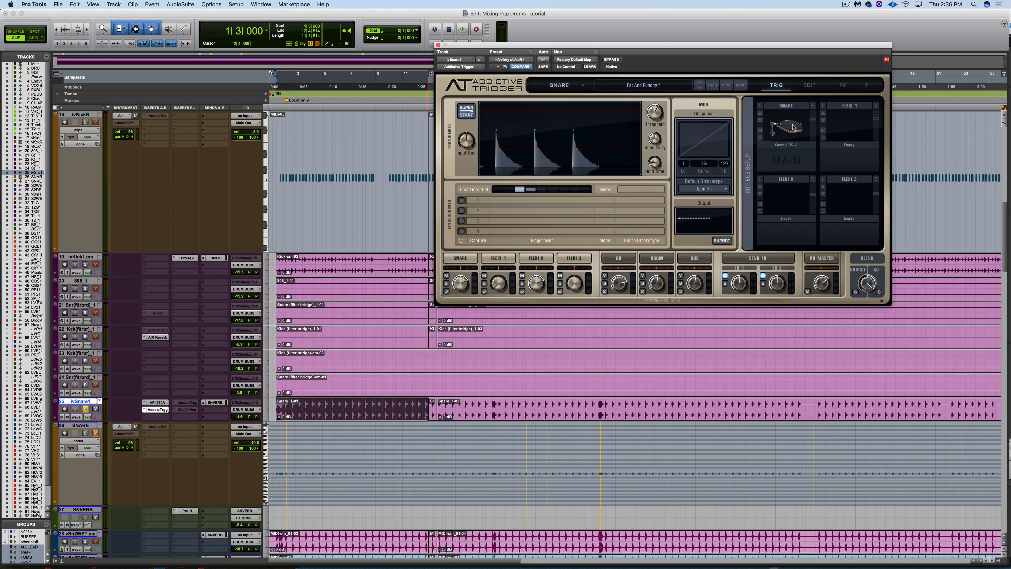
{"action": "left_click_drag", "start_coordinate": [869, 286], "coordinate": [838, 334]}
Audition the United Pop presets Acoustic Pop, Blip Blop, Clean Trump and Gated Snare in the trigger during playback and load Neo Soul.
{"action": "left_click", "coordinate": [714, 86]}
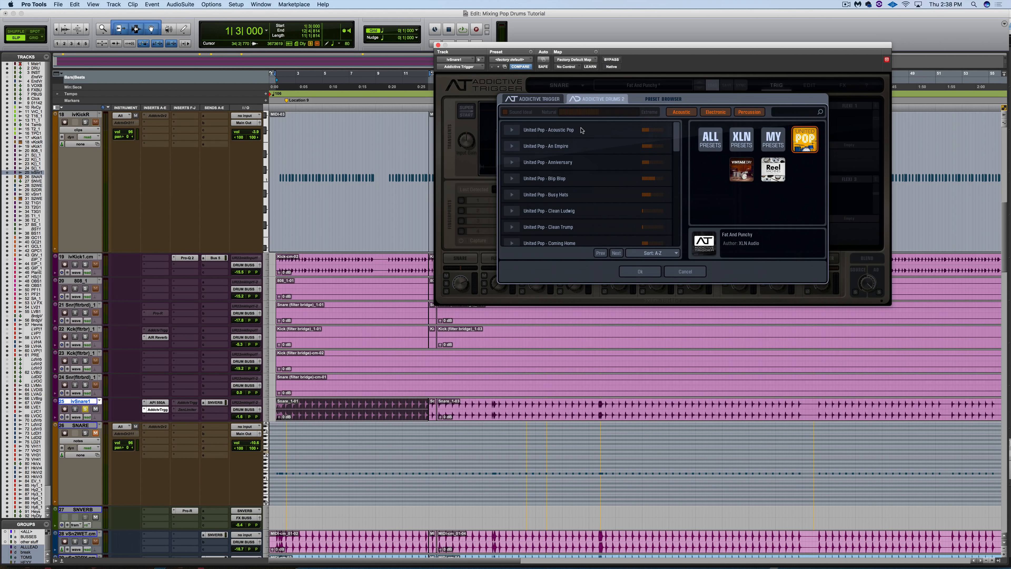
{"action": "key", "text": "space"}
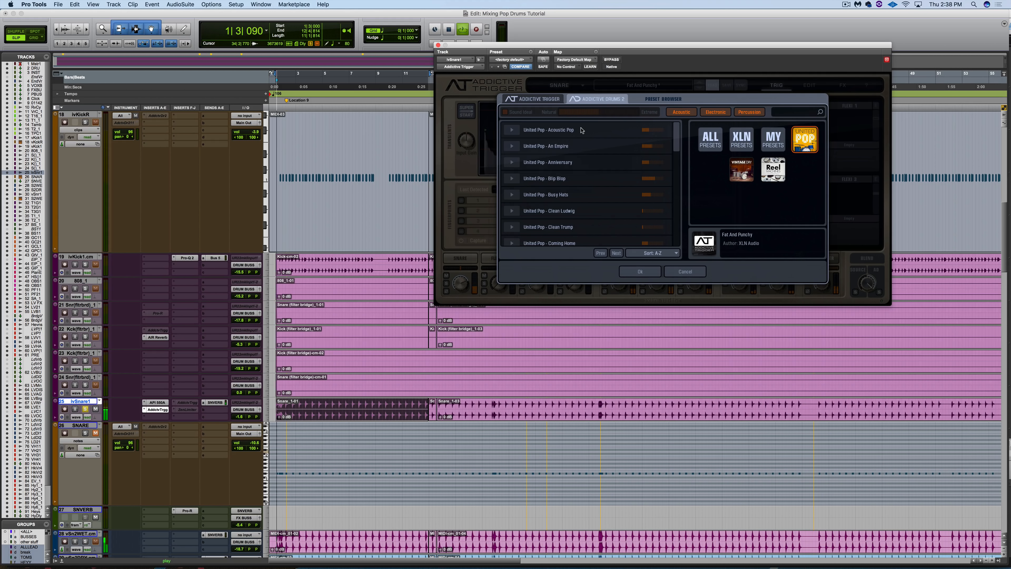
{"action": "left_click", "coordinate": [581, 130]}
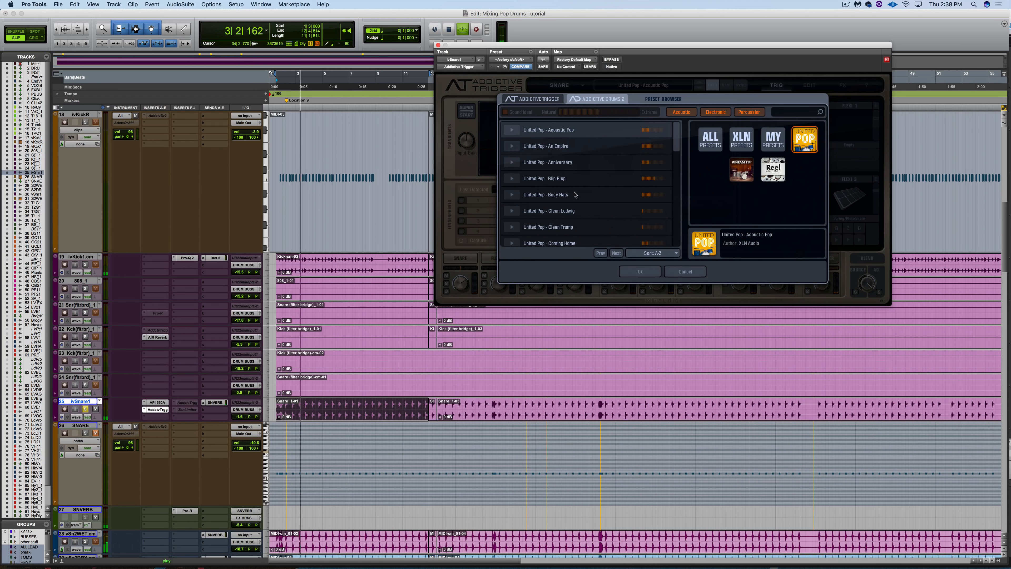
{"action": "left_click", "coordinate": [574, 179]}
{"action": "scroll", "coordinate": [575, 181], "scroll_direction": "down", "scroll_amount": 2}
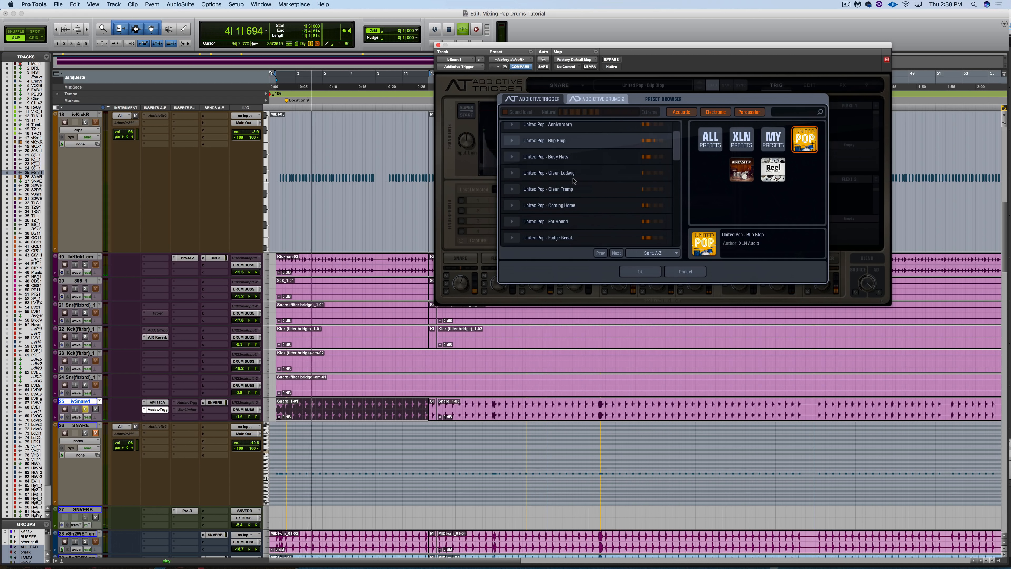
{"action": "left_click", "coordinate": [577, 190]}
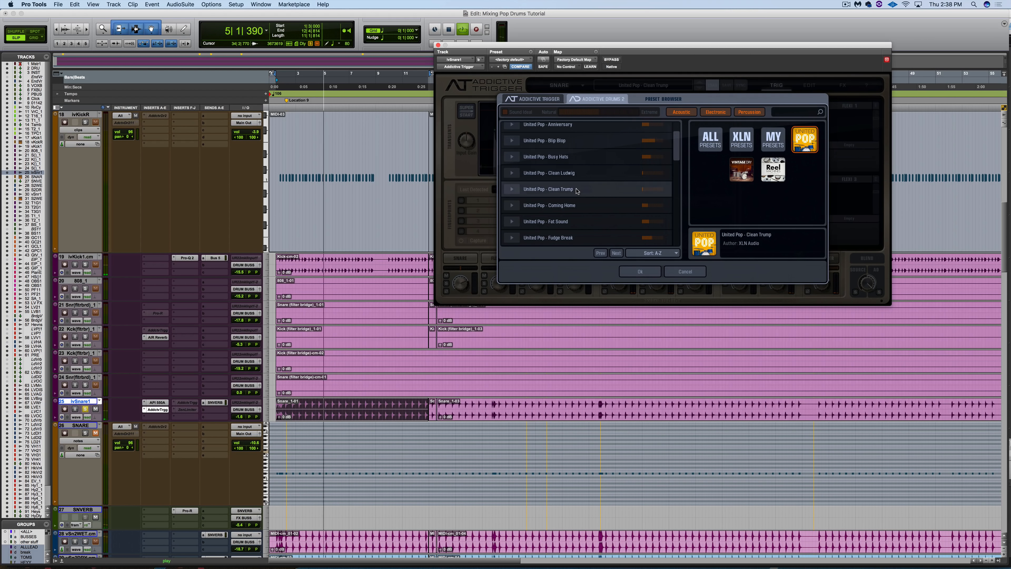
{"action": "scroll", "coordinate": [577, 192], "scroll_direction": "down", "scroll_amount": 5}
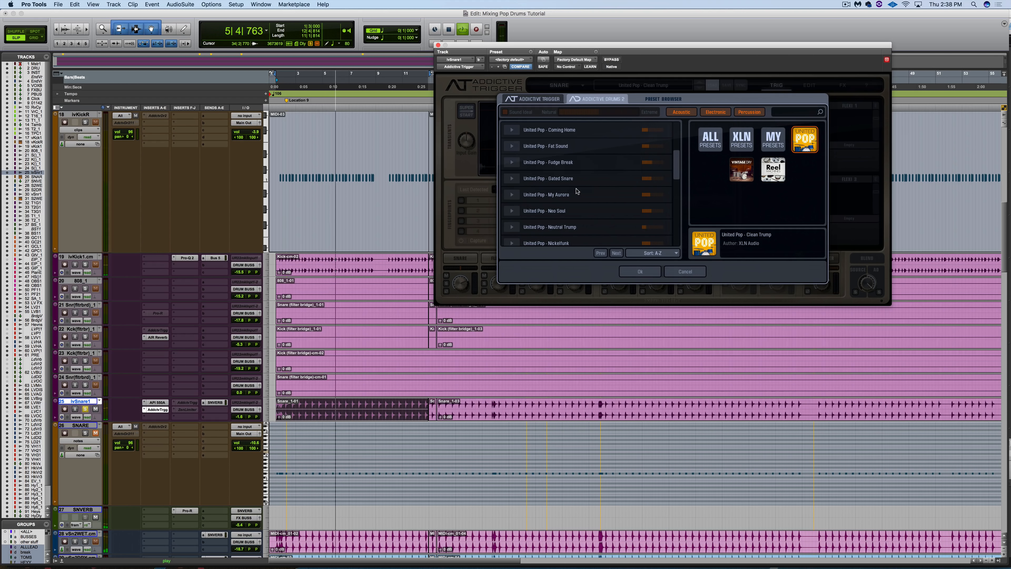
{"action": "left_click", "coordinate": [576, 180]}
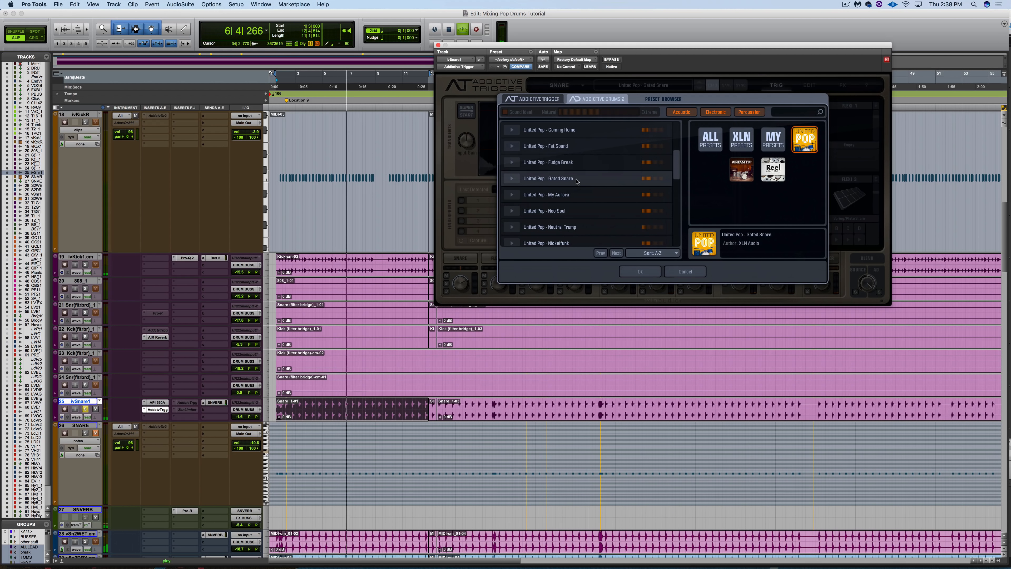
{"action": "left_click", "coordinate": [575, 212]}
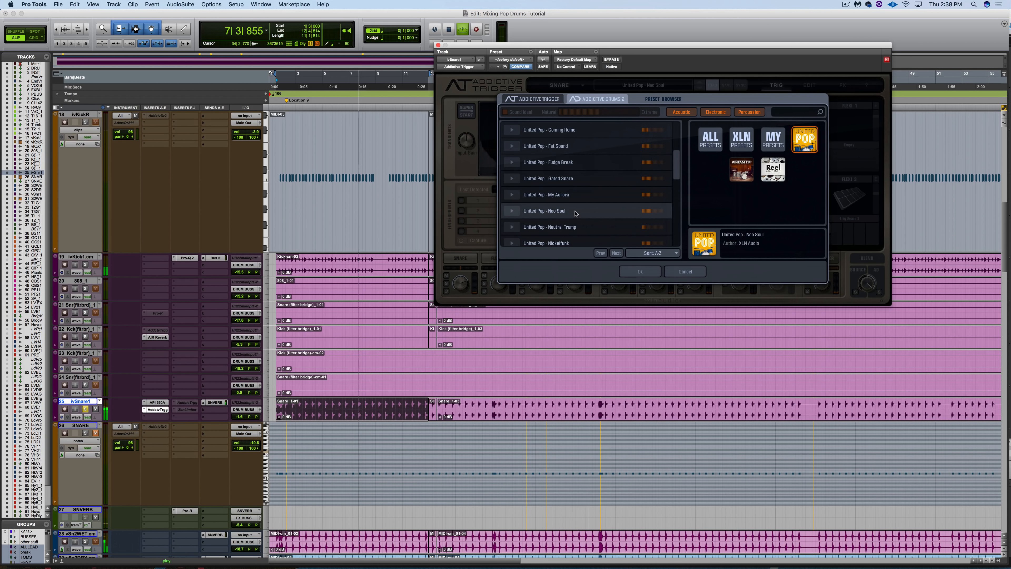
{"action": "left_click", "coordinate": [640, 271]}
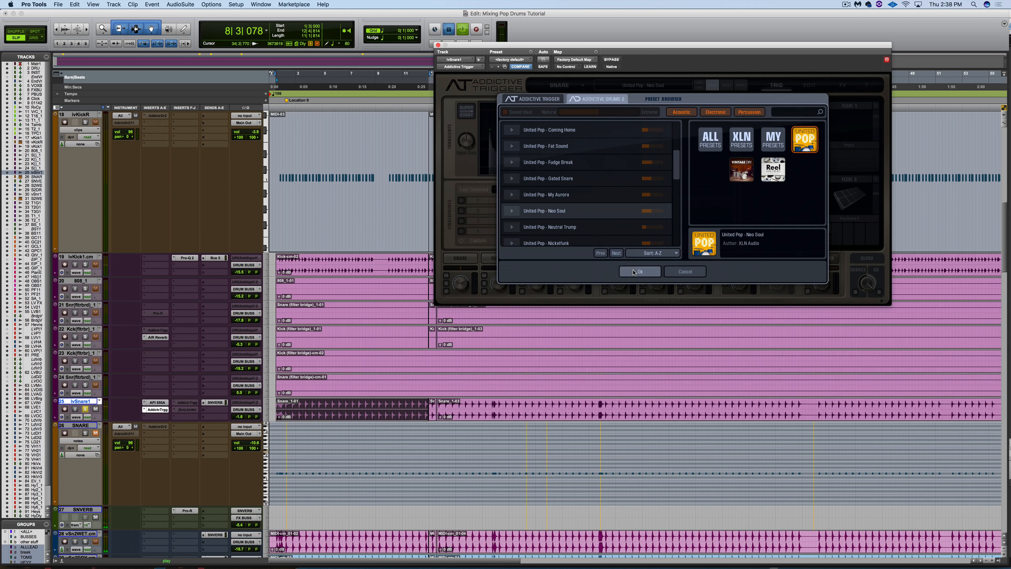